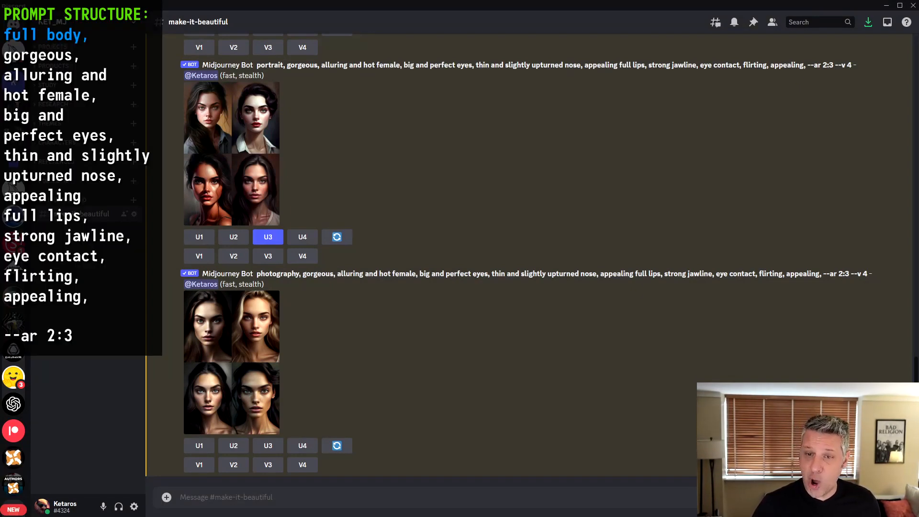
Generate Midjourney images from the female portrait prompt opening with "full body", and again opening with "wide angle full body", both at --ar 2:3.
key(ctrl+v)
key(Return)
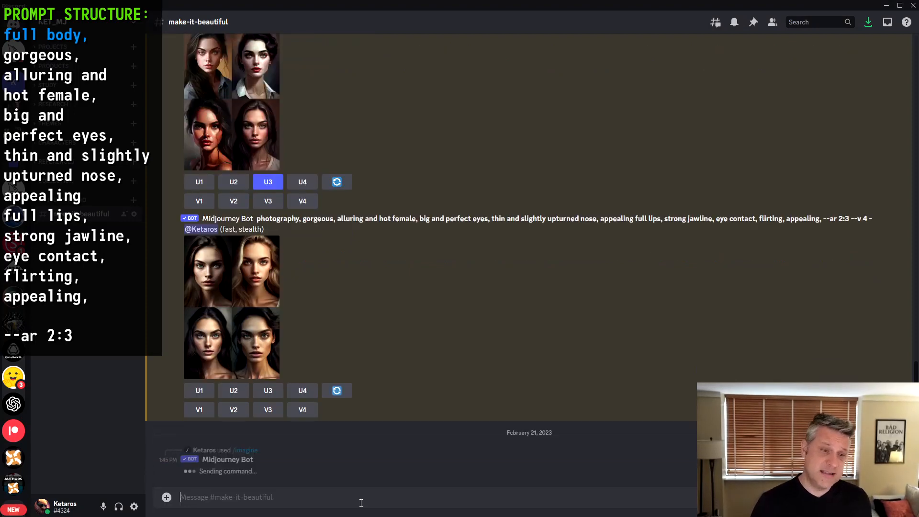
click(241, 346)
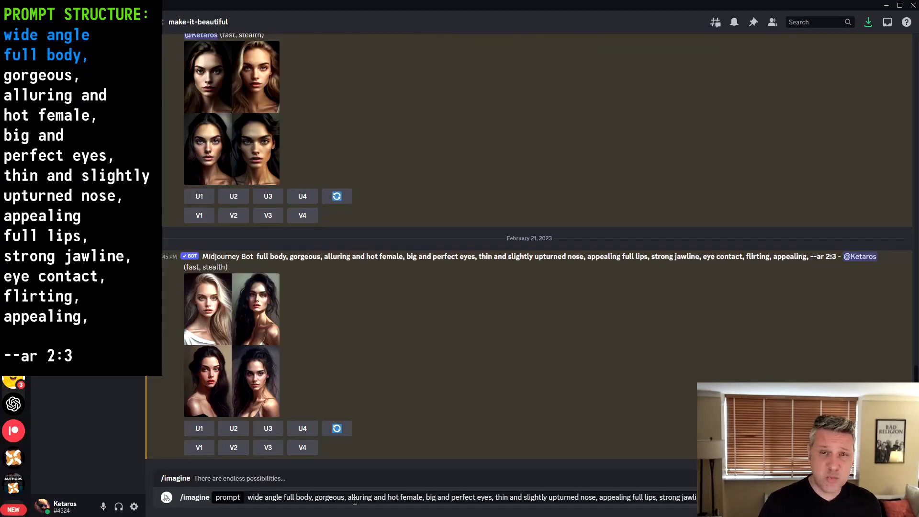
key(Return)
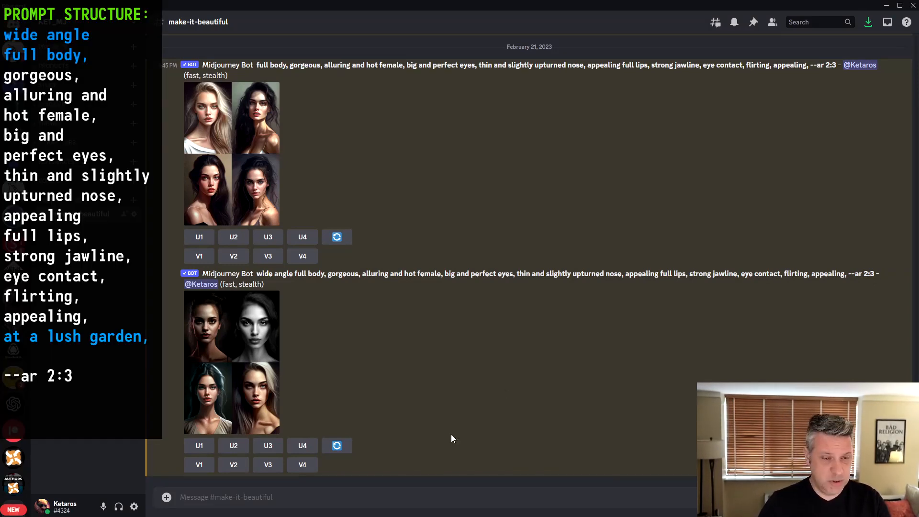
Generate images from the "wide angle full body" prompt with "at a lush garden" added before --ar 2:3.
click(378, 504)
key(ctrl+v)
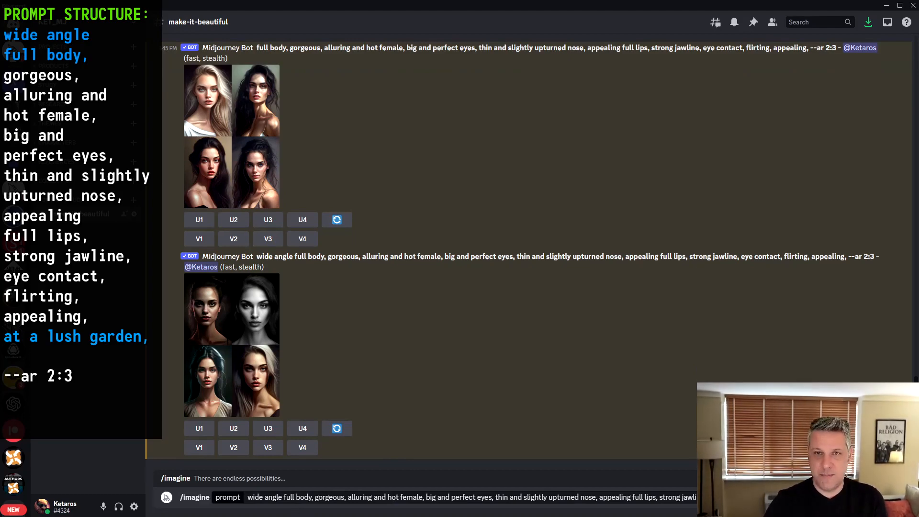
click(451, 498)
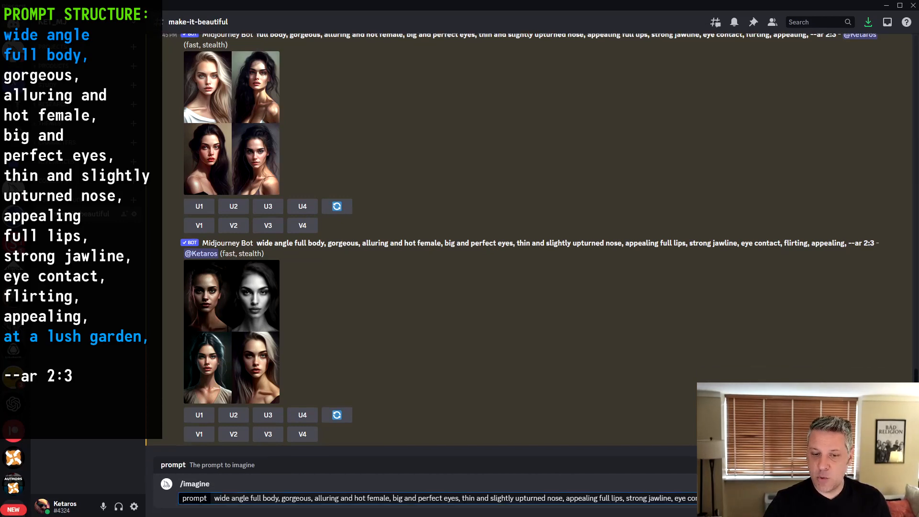
key(Return)
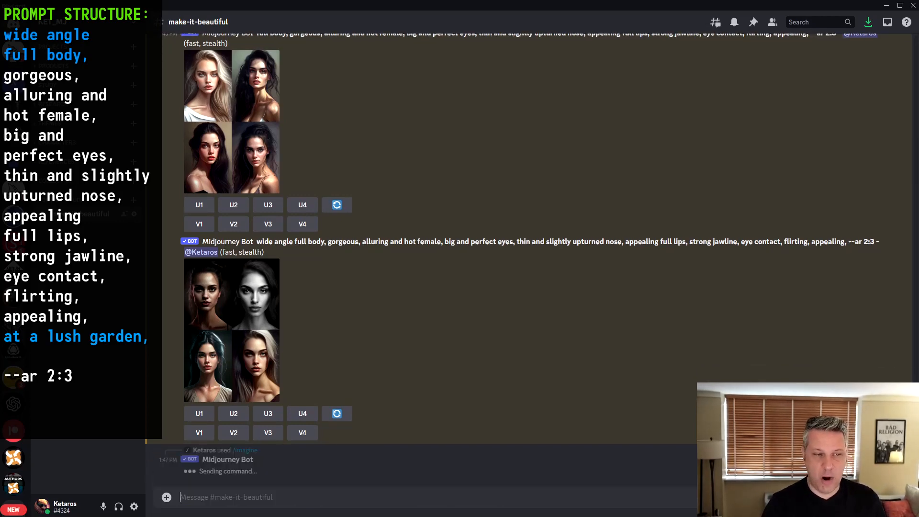
Examine the wide angle full body grid and the lush garden grid at enlarged size.
click(252, 312)
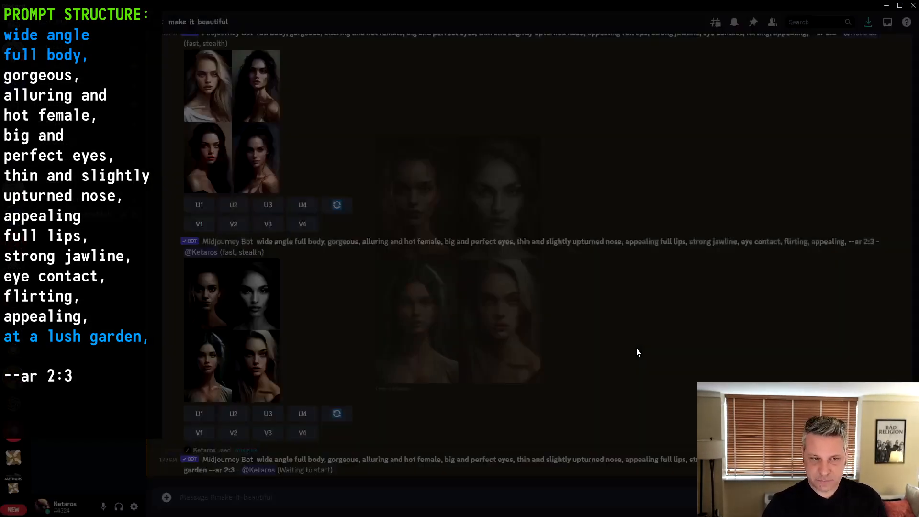
click(647, 344)
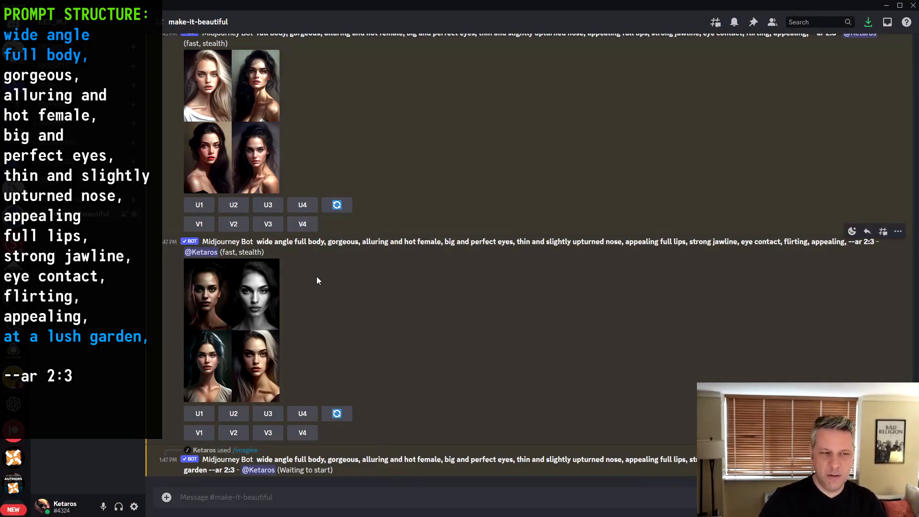
click(250, 344)
click(815, 287)
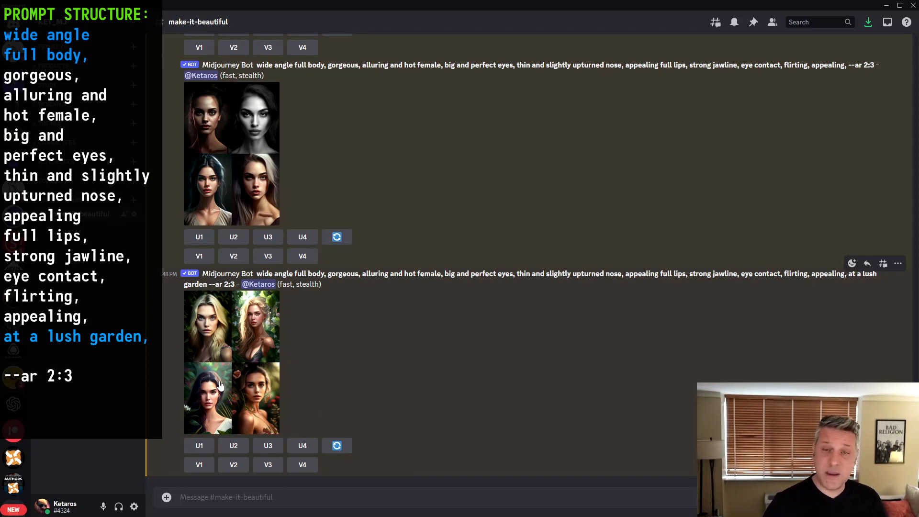
click(280, 335)
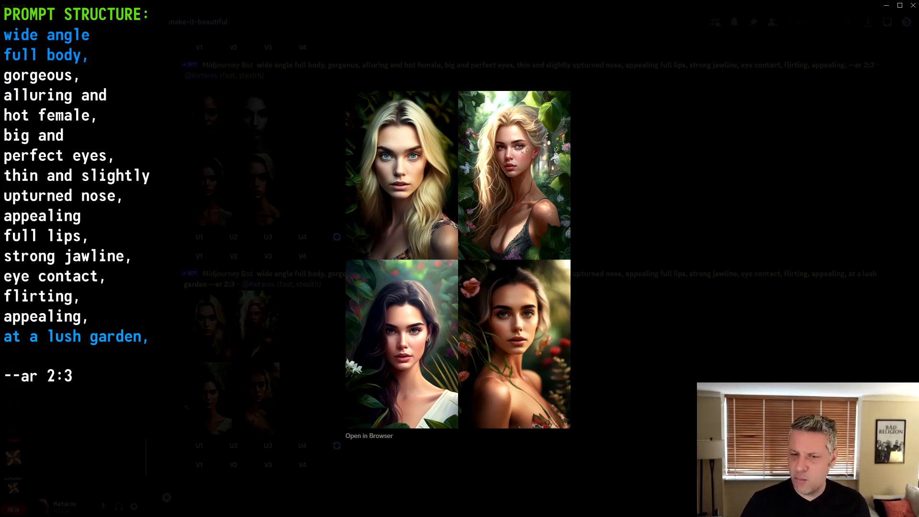
click(388, 497)
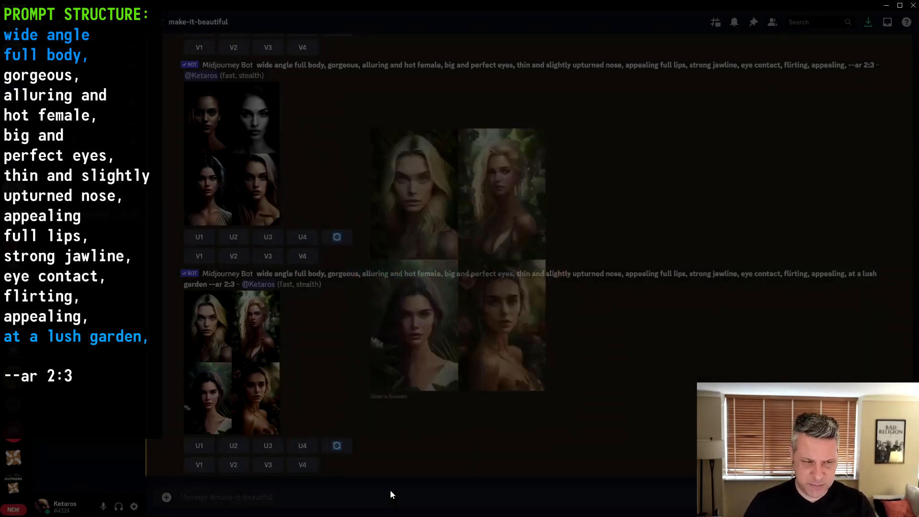
Generate the lush garden prompt with "chest size 34E cup" added after "strong jawline", and view the 40G cup grid enlarged.
key(ctrl+v)
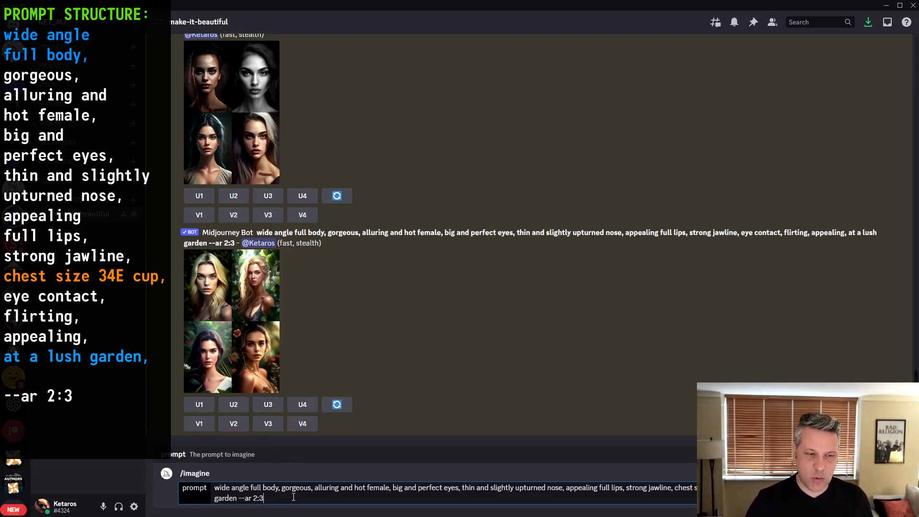
key(Return)
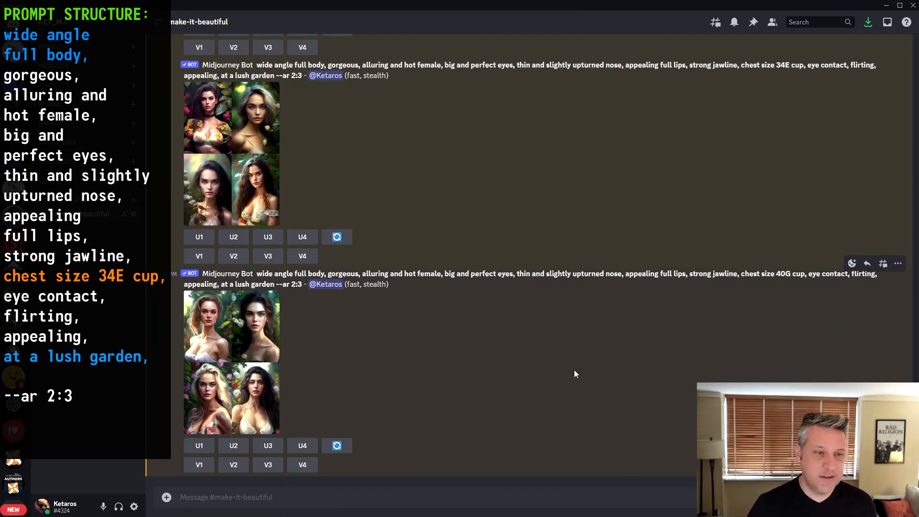
click(249, 160)
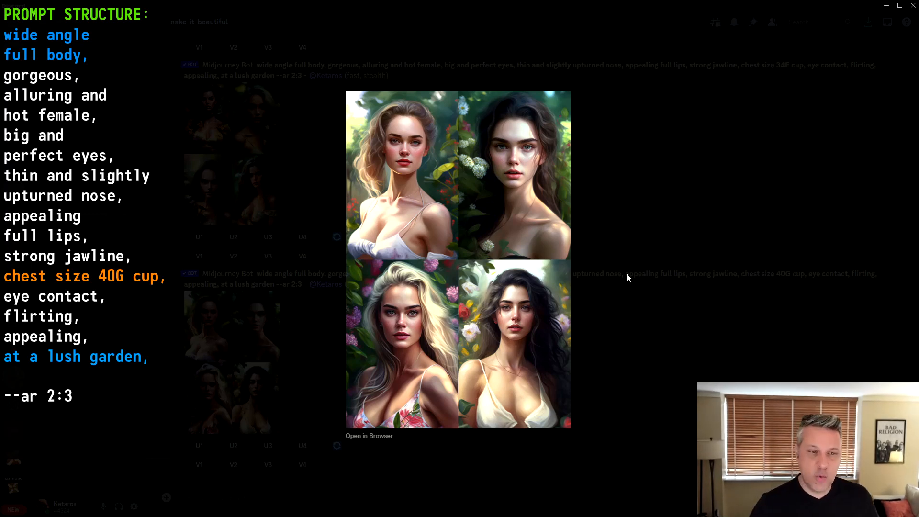
click(640, 300)
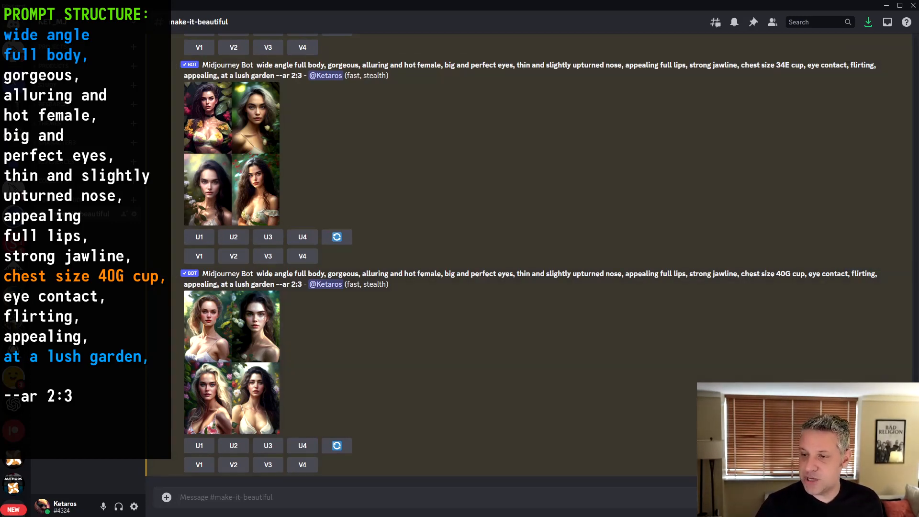
Generate the lush garden prompt with "chest size 40G cup, thin waist and large hips" and close the enlarged result.
text(wide angle full body, gorgeous, alluring and hot female, big and perfect eyes, thin and slightly upturned nose, appealing full lips, strong jawline, chest size 40G cup, eye contact, flirting, appealing, at a lush garden --ar 2:3)
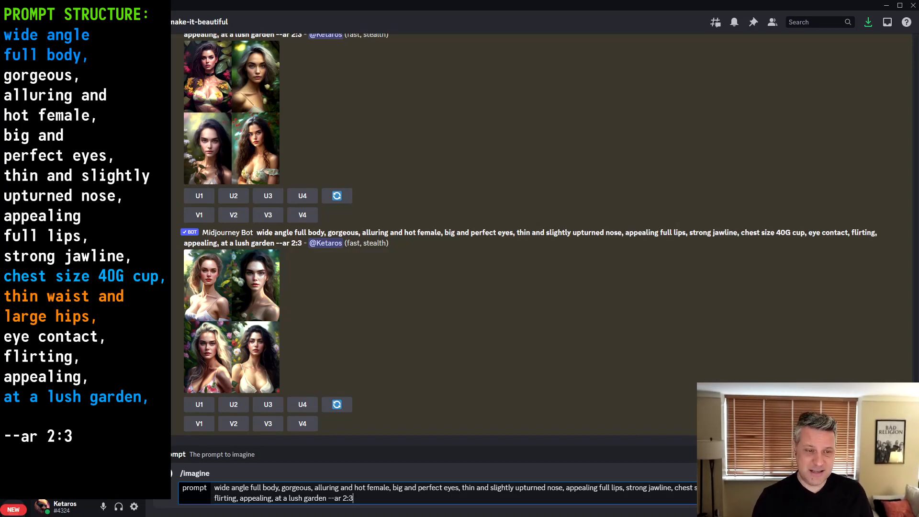
key(Return)
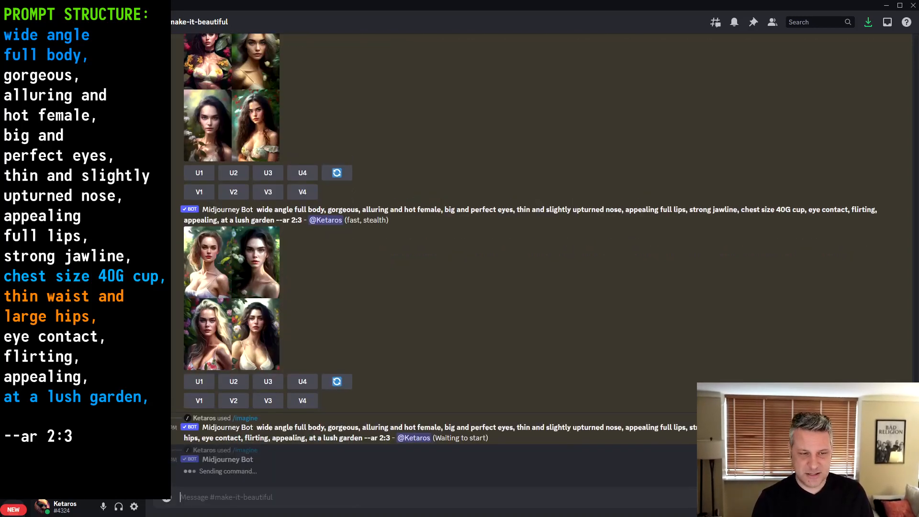
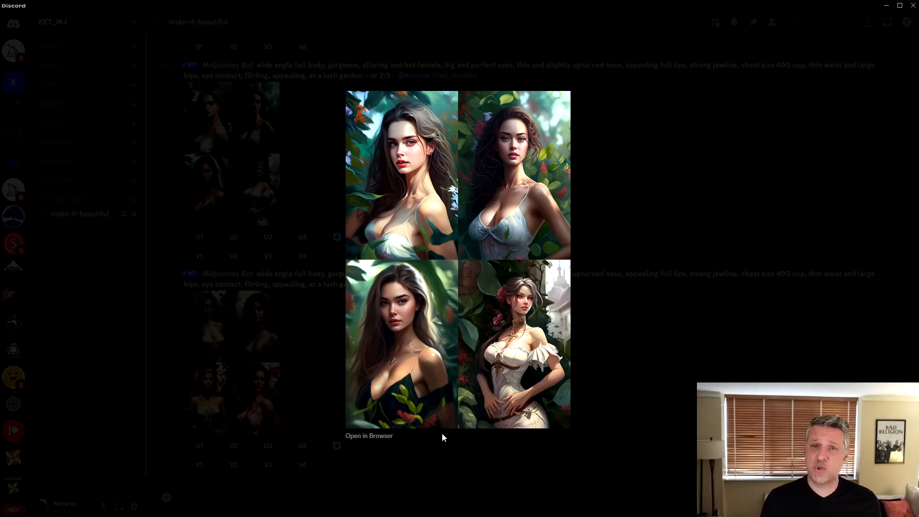
click(441, 433)
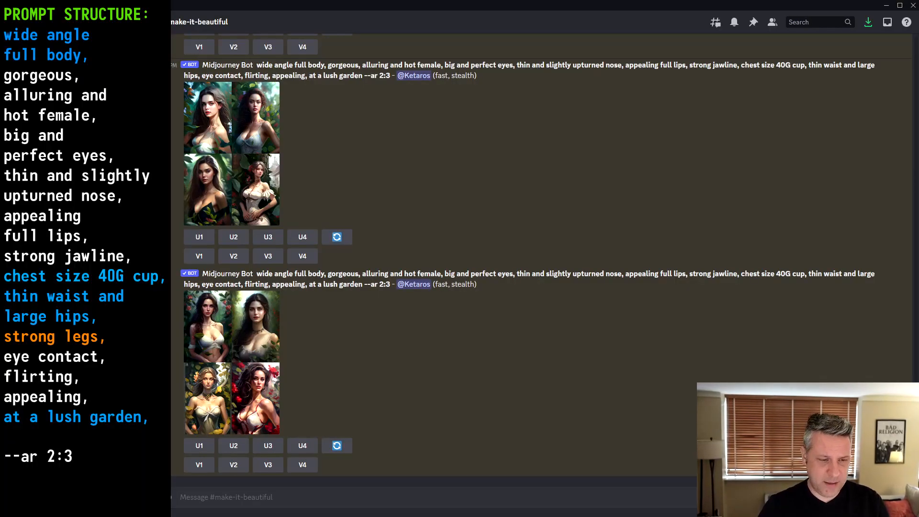
Submit the lush garden prompt several times with "chest size 34E cup, thin waist and large hips, strong legs" at --ar 2:3.
text(/imagine prompt: wide angle full body, gorgeous, alluring and hot female, big and perfect eyes, thin and slightly upturned nose, appealing full lips, strong jawline, chest size 40G cup, thin waist and large hips, eye contact, flirting, appealing, at a lush garden --ar 2:3)
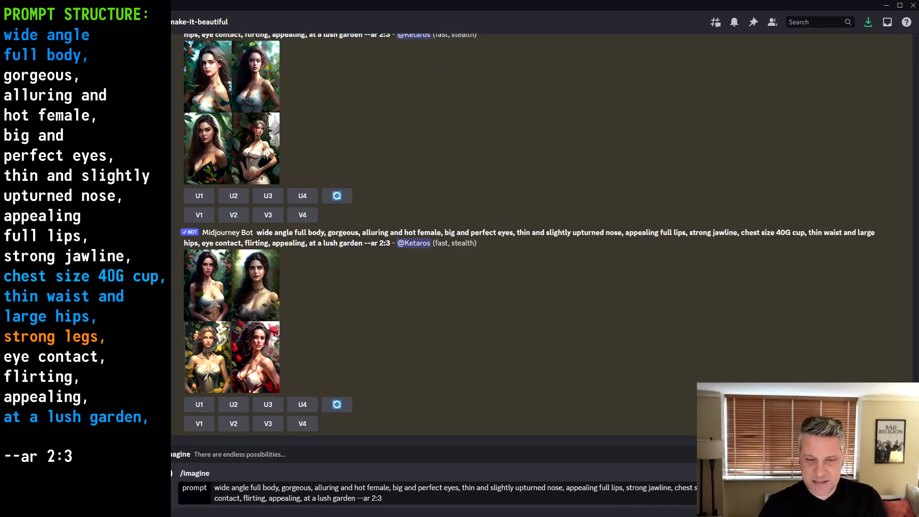
click(404, 497)
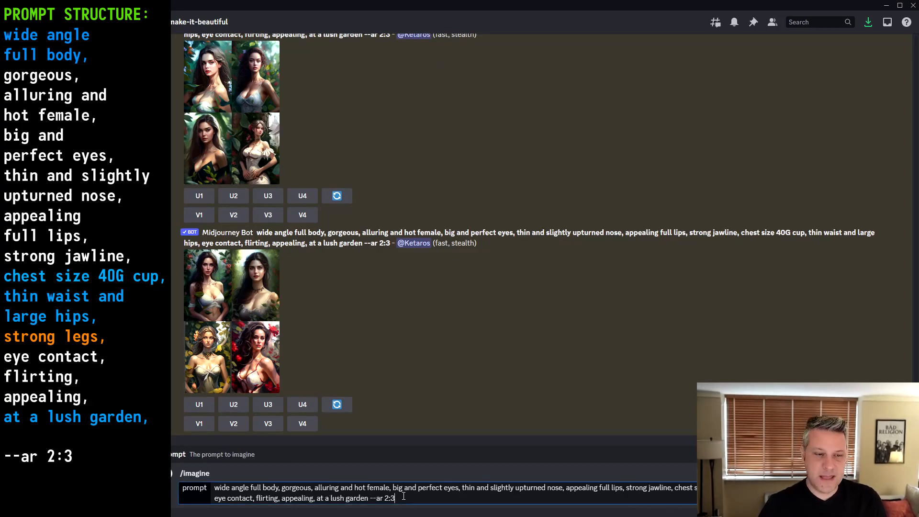
key(Return)
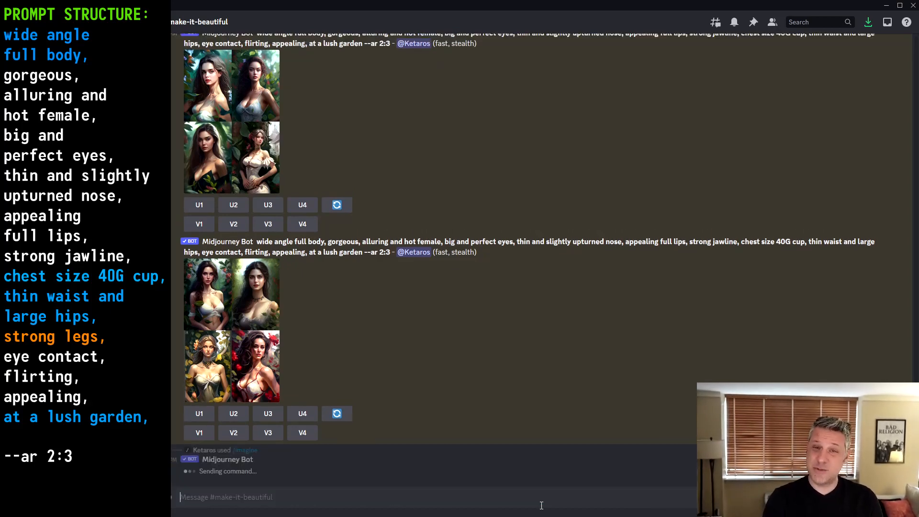
key(Up)
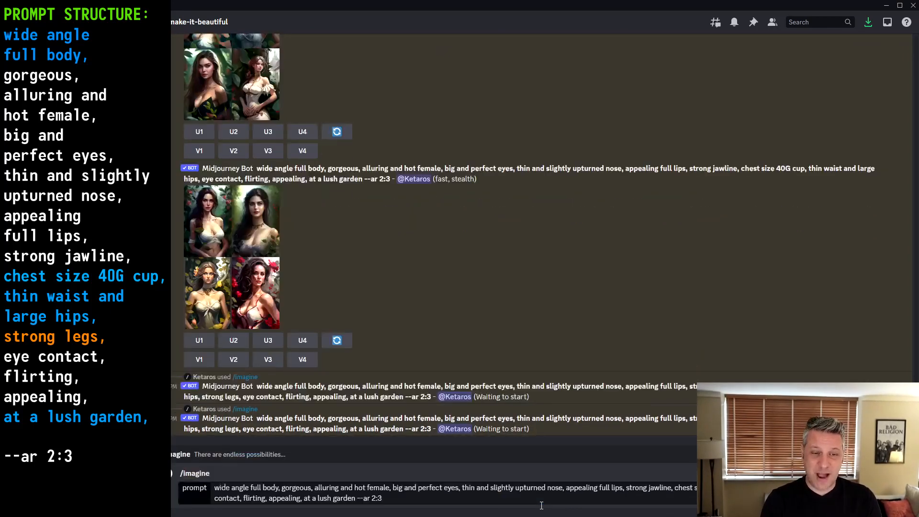
key(Return)
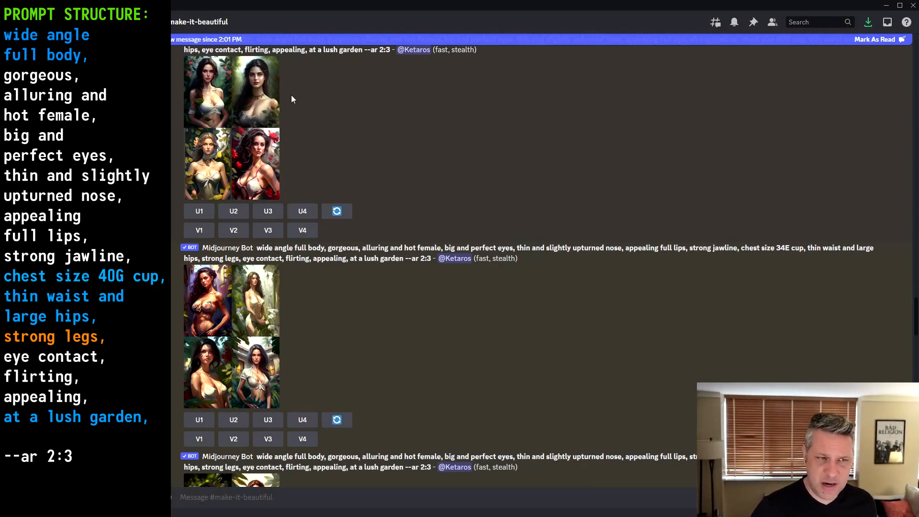
Examine the image grids generated from the "strong legs" prompt one after another at enlarged size.
scroll(315, 108, up, 1)
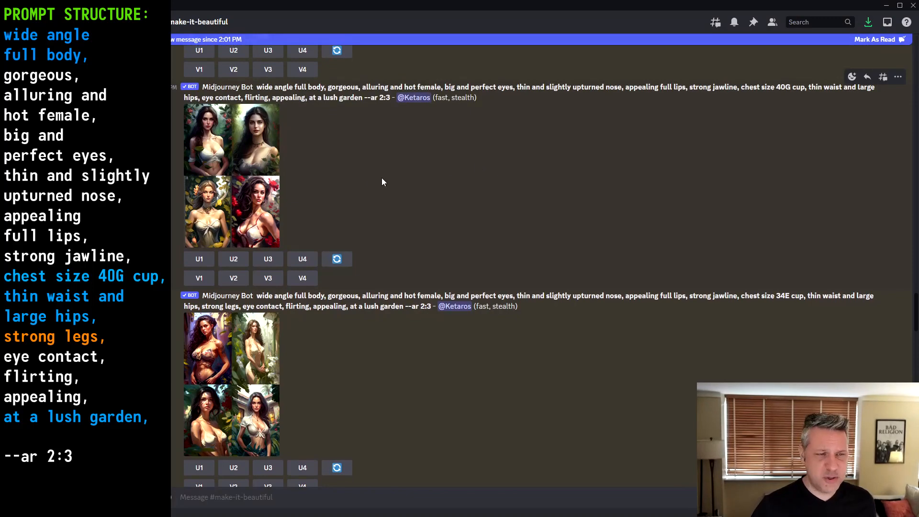
scroll(280, 163, down, 4)
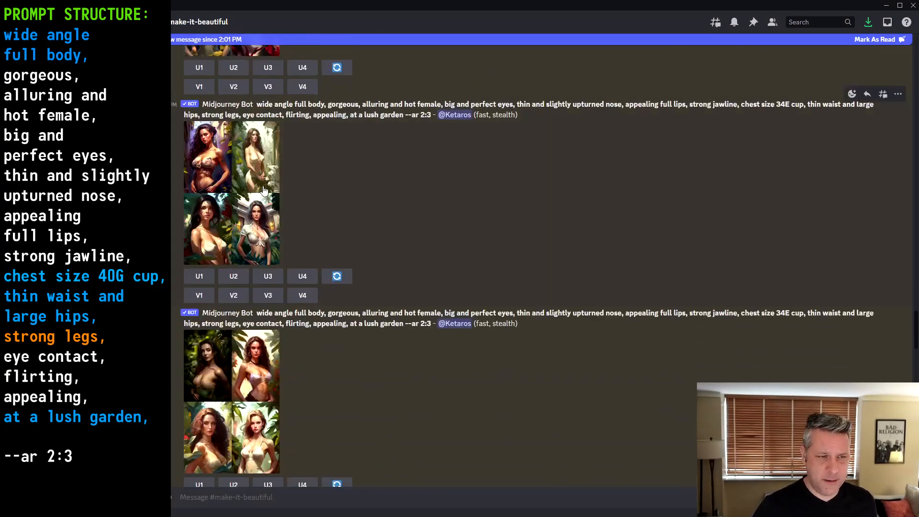
click(250, 194)
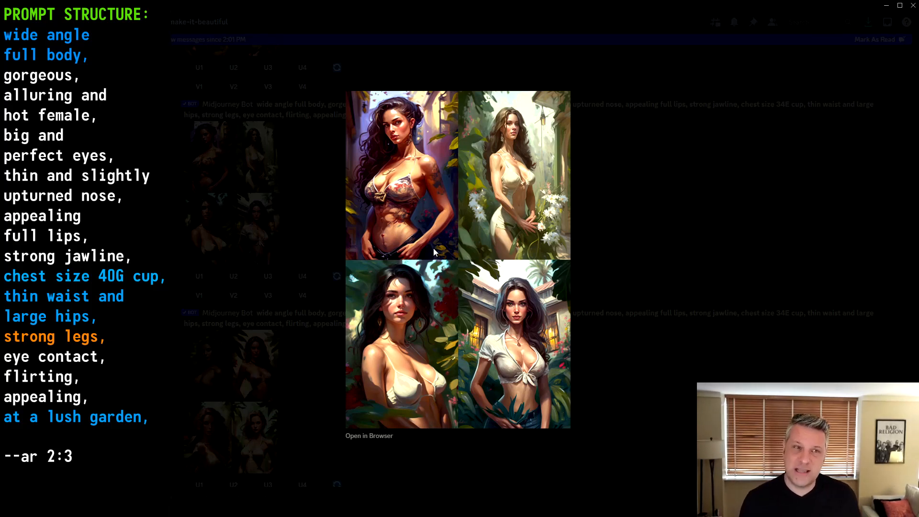
click(614, 188)
scroll(614, 188, up, 3)
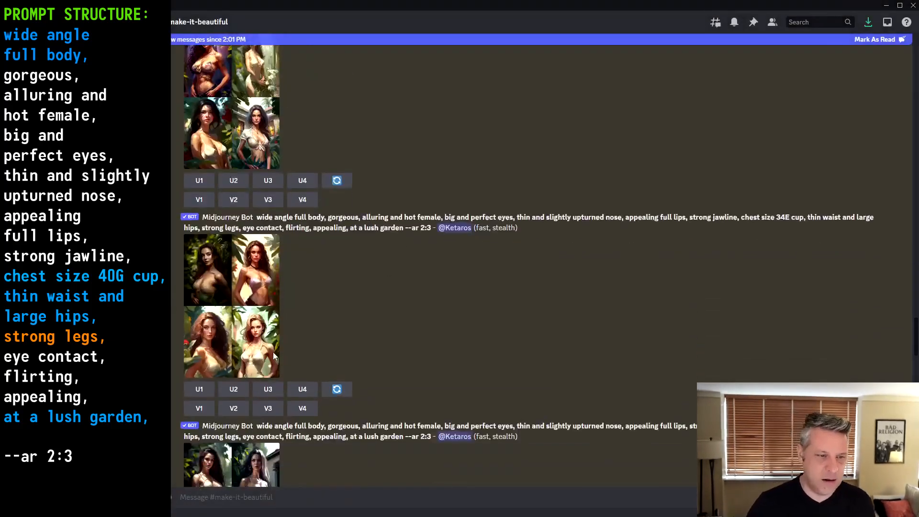
click(255, 322)
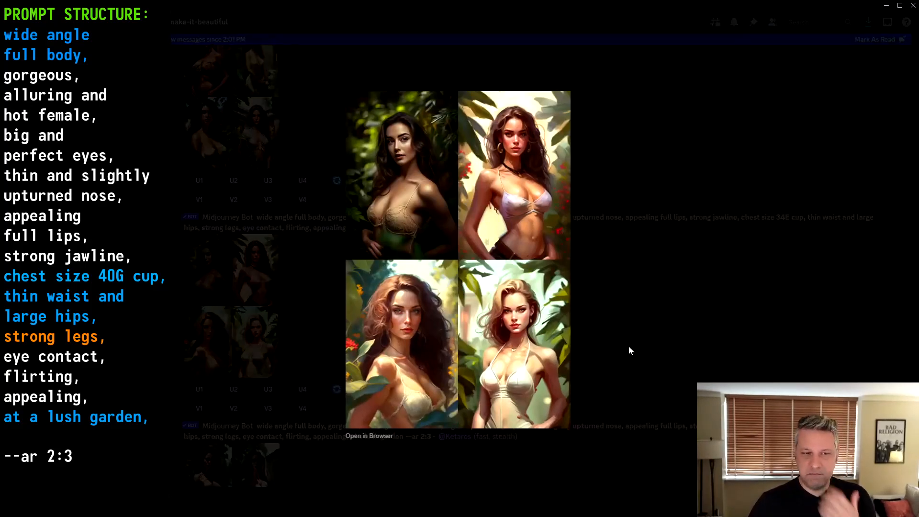
click(631, 347)
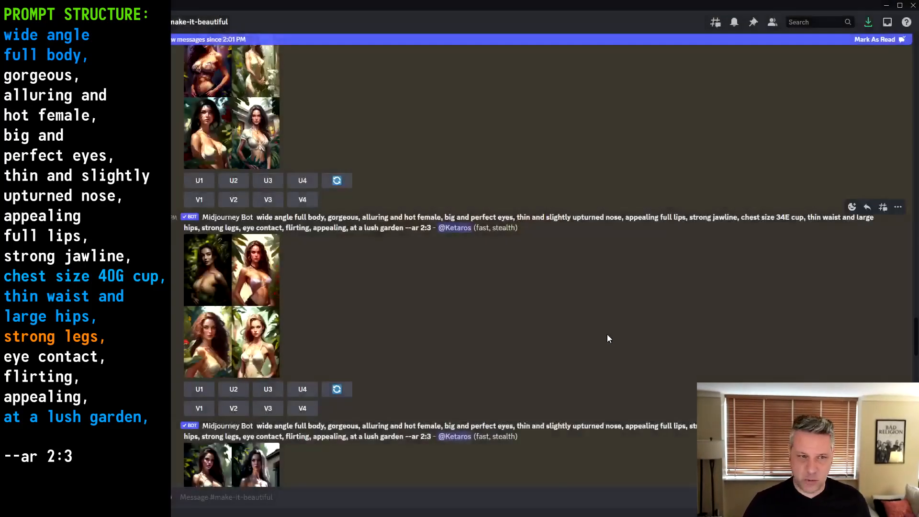
click(248, 311)
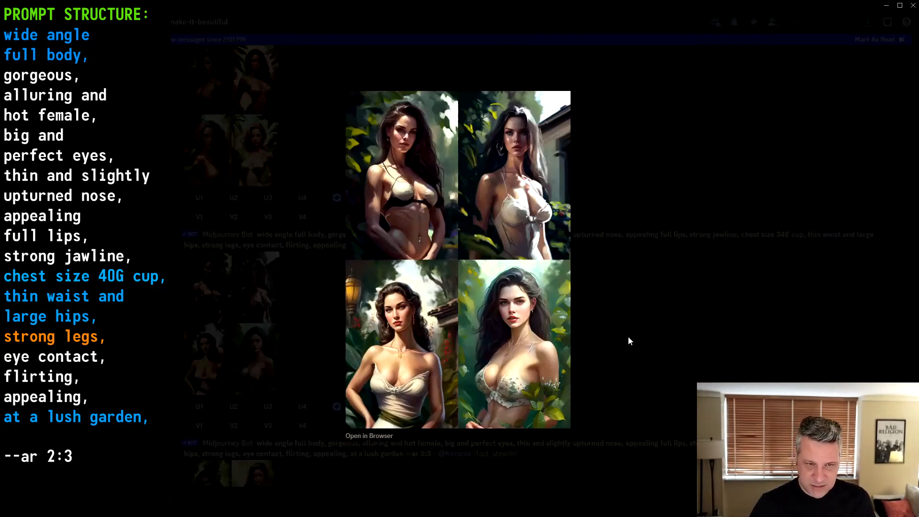
click(628, 336)
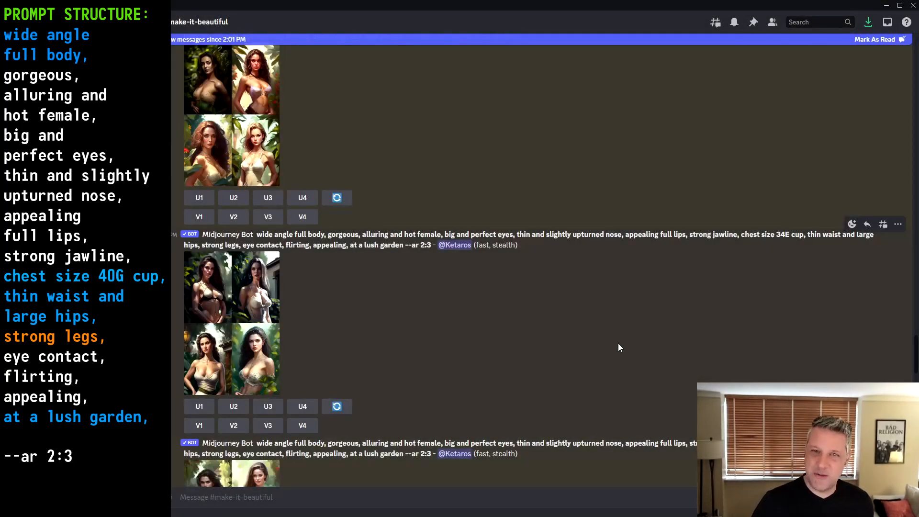
scroll(618, 348, down, 1)
click(269, 317)
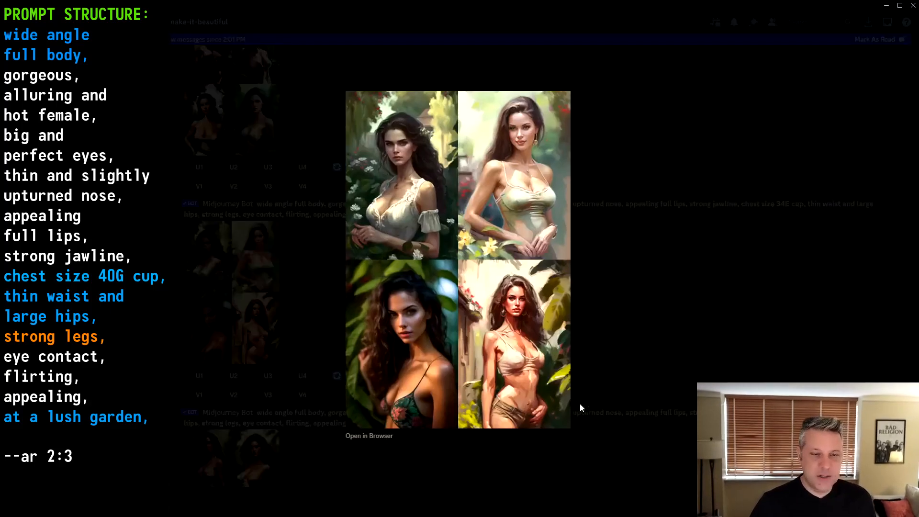
click(670, 325)
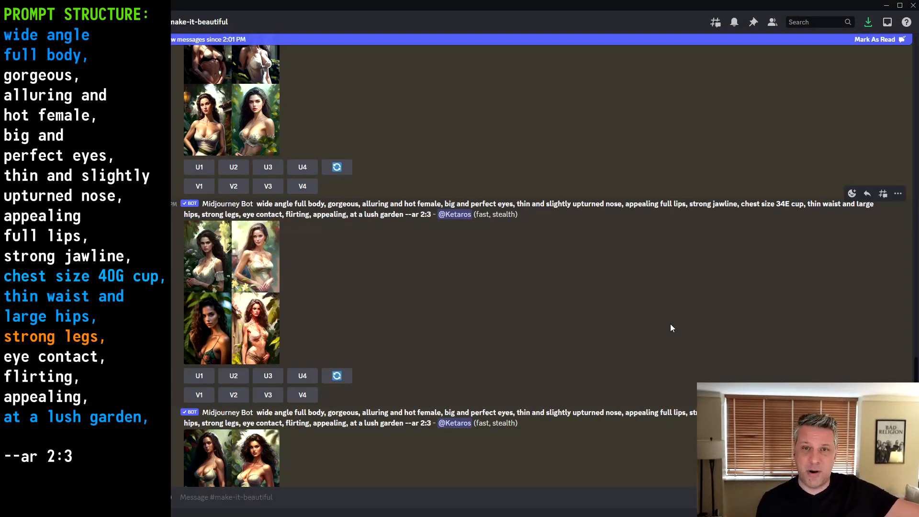
scroll(646, 293, down, 4)
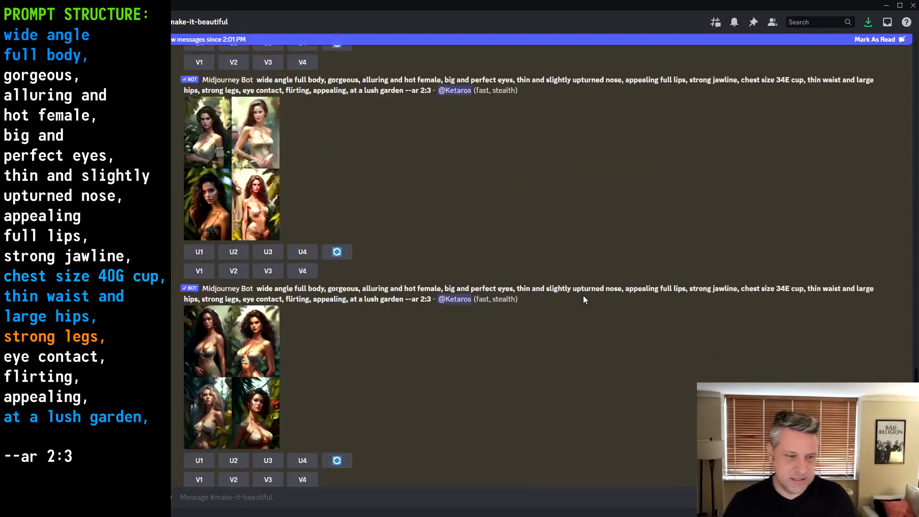
Examine the remaining --ar 2:3 grid and the --ar 1:2 grids of the "strong legs" prompt at enlarged size.
click(275, 296)
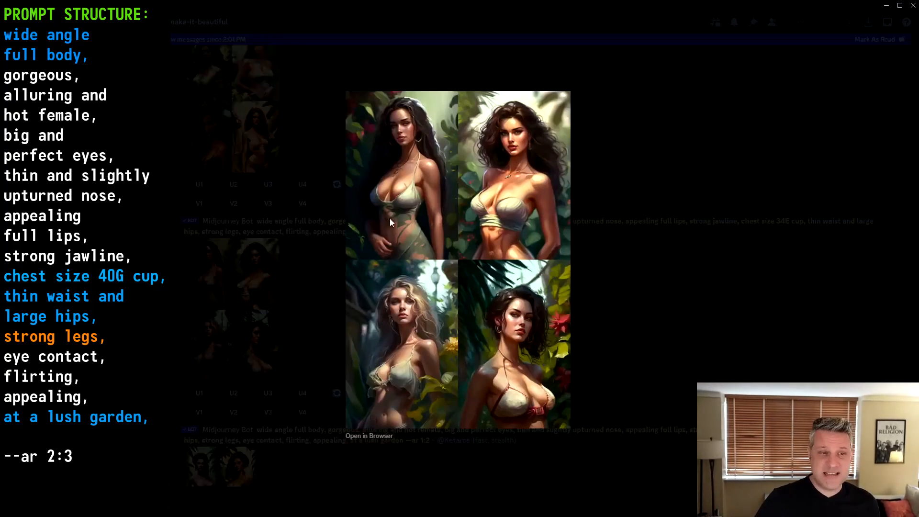
click(665, 307)
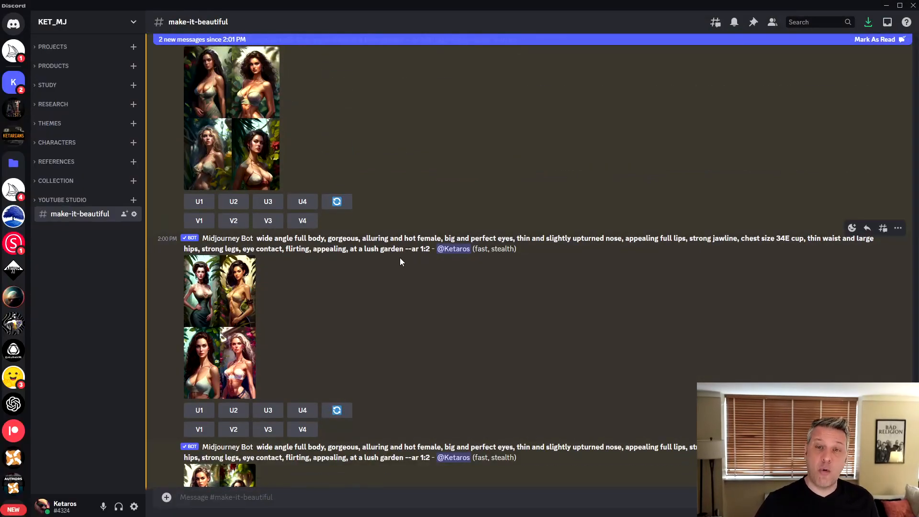
click(248, 310)
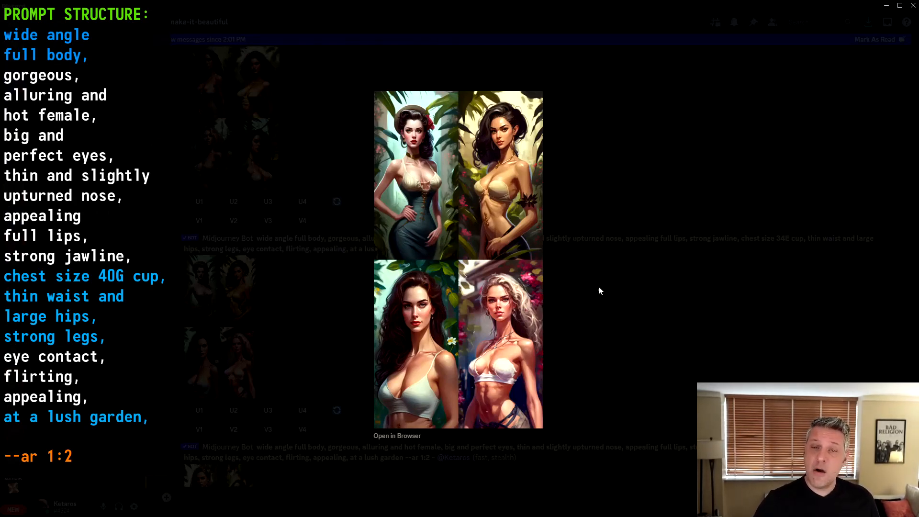
click(574, 318)
scroll(298, 324, up, 2)
click(247, 333)
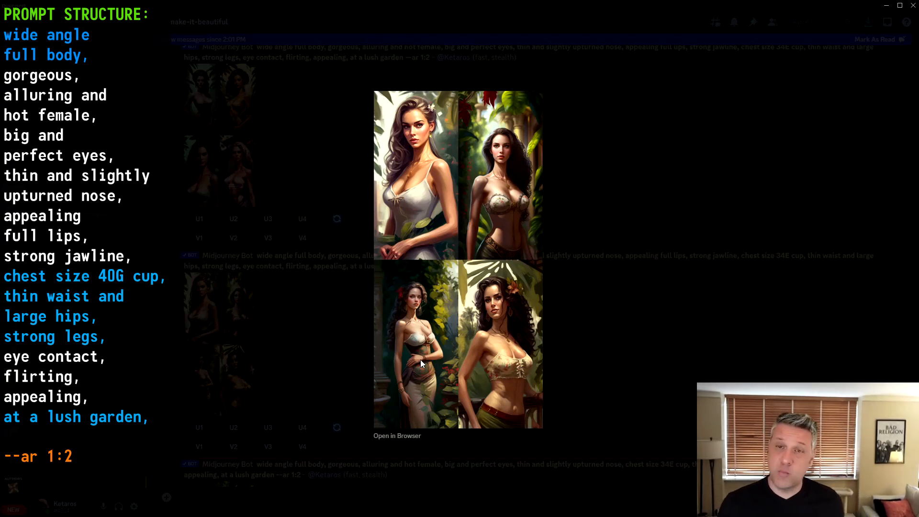
click(569, 268)
Examine the --ar 1:2 grids generated without "appealing full lips" and "strong jawline" at enlarged size.
scroll(567, 288, down, 2)
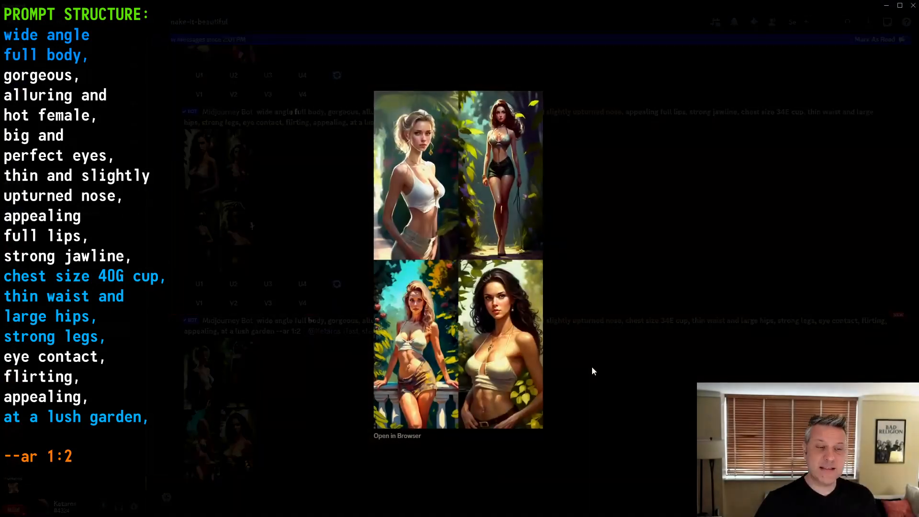
click(618, 333)
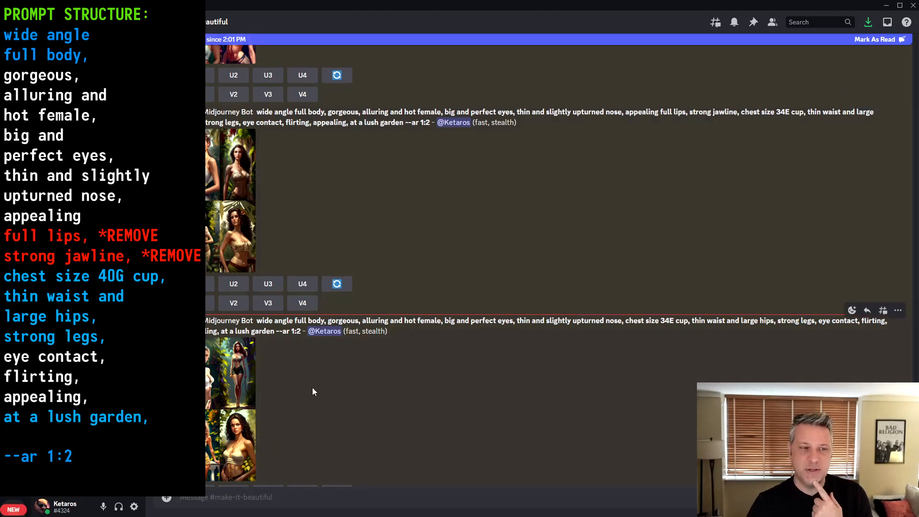
click(220, 412)
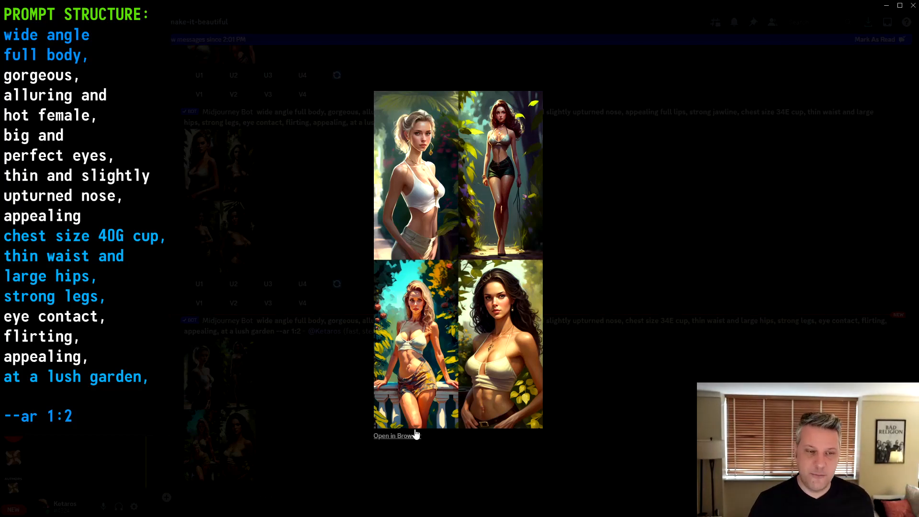
click(246, 377)
scroll(328, 403, down, 5)
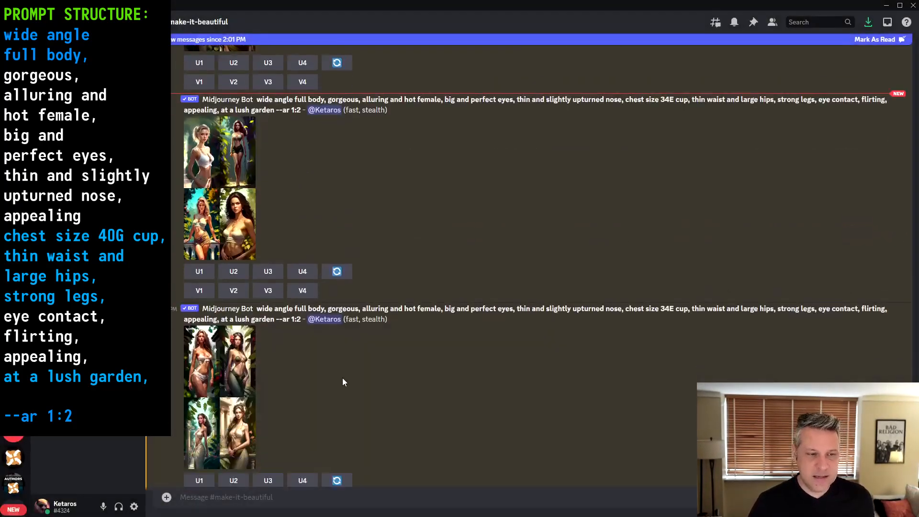
click(221, 363)
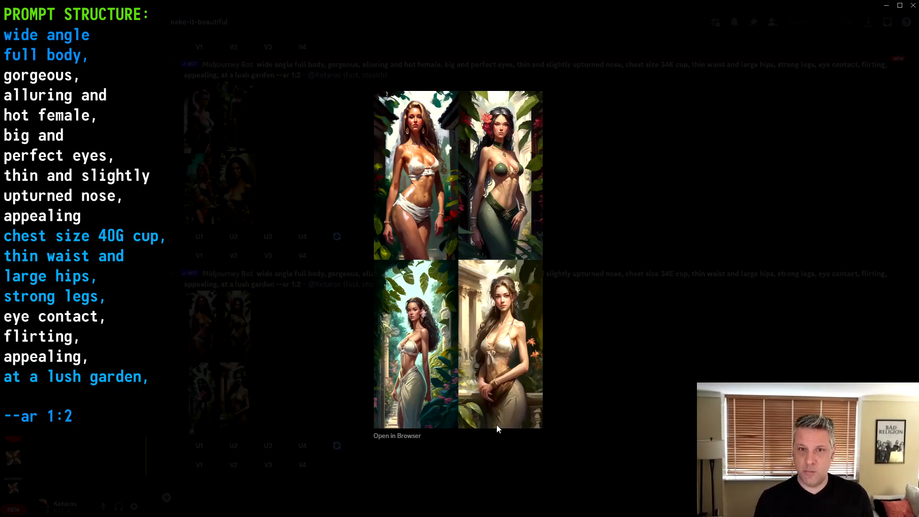
click(649, 463)
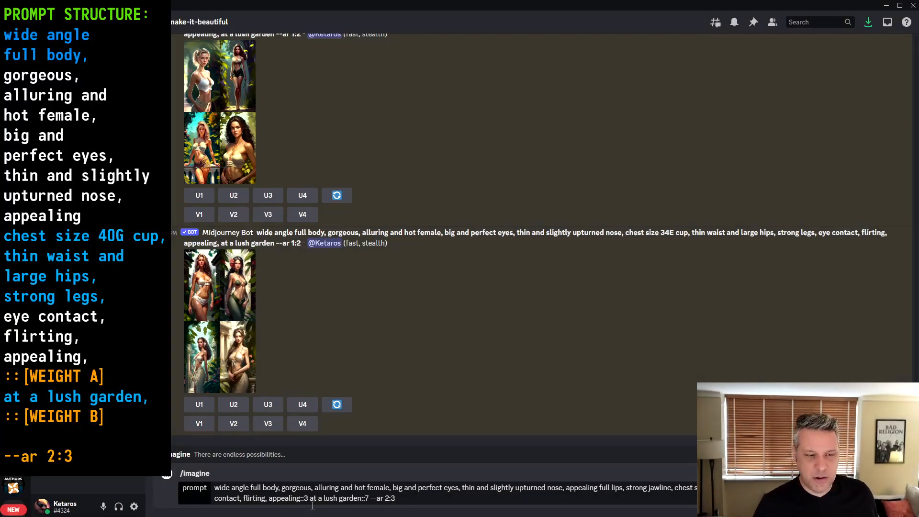
Submit the lush garden prompt with the weights "appealing::3 at a lush garden::7" at --ar 2:3.
drag(308, 499, 282, 498)
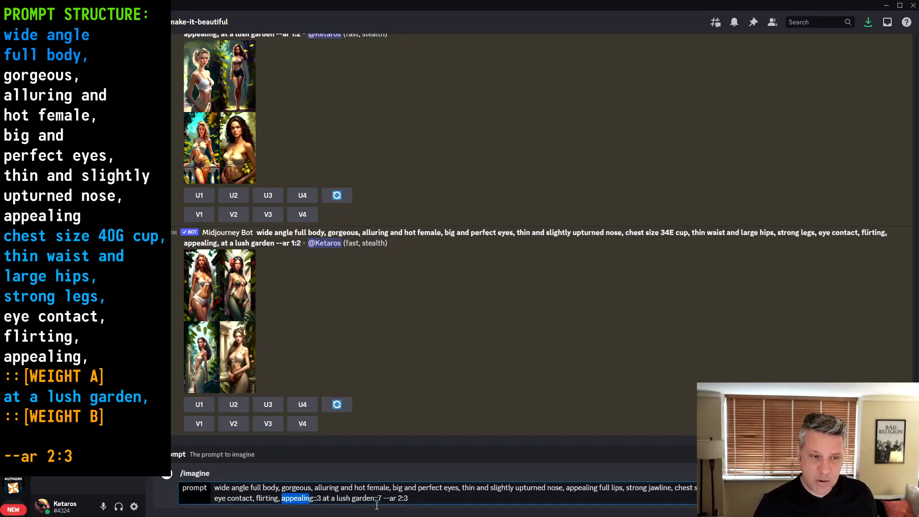
drag(383, 500, 333, 499)
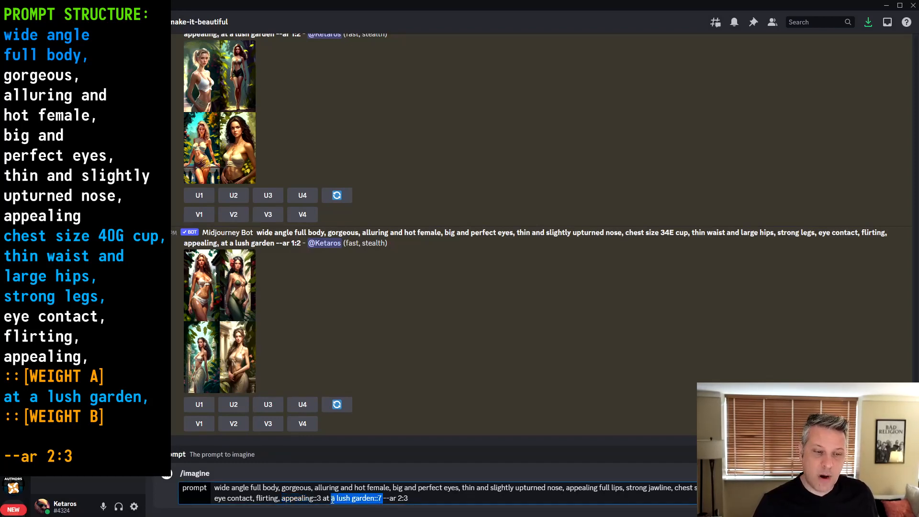
key(Return)
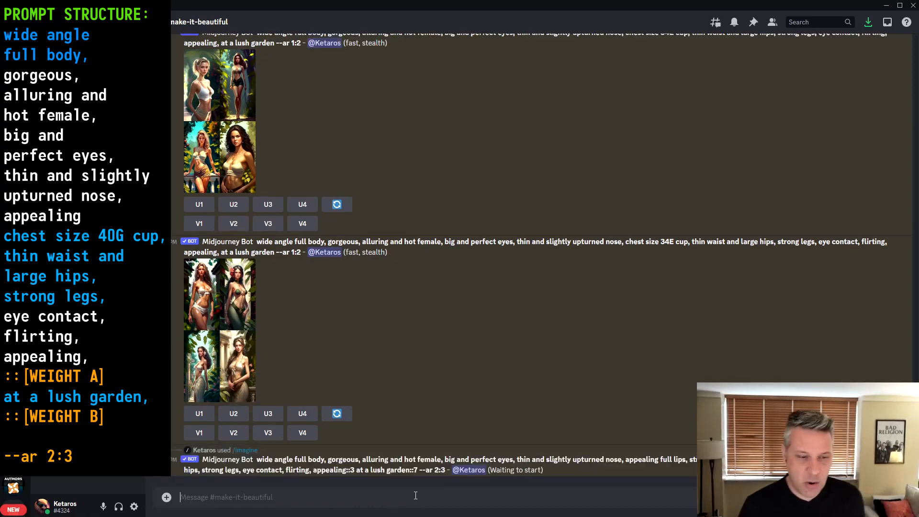
Submit the weighted prompt again with "appealing::2 at a lush garden::8" and with "appealing::4 at a lush garden::6".
key(ctrl+v)
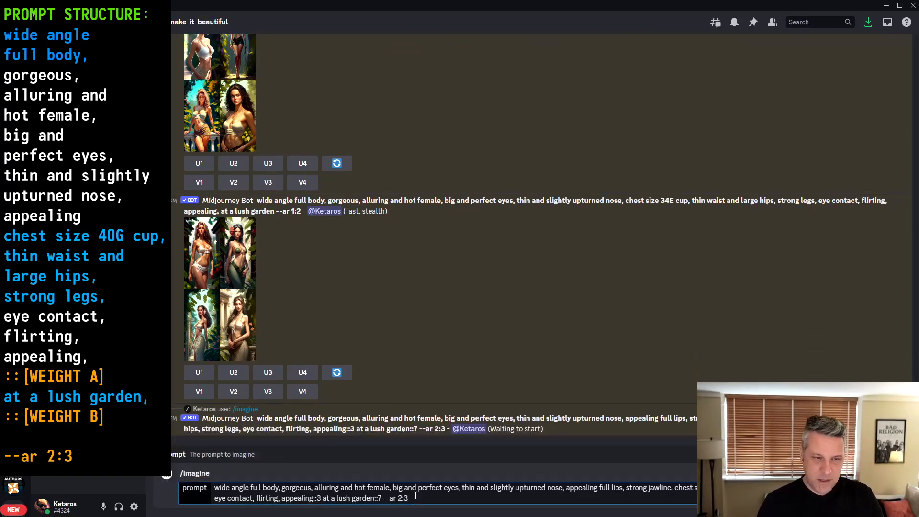
click(416, 496)
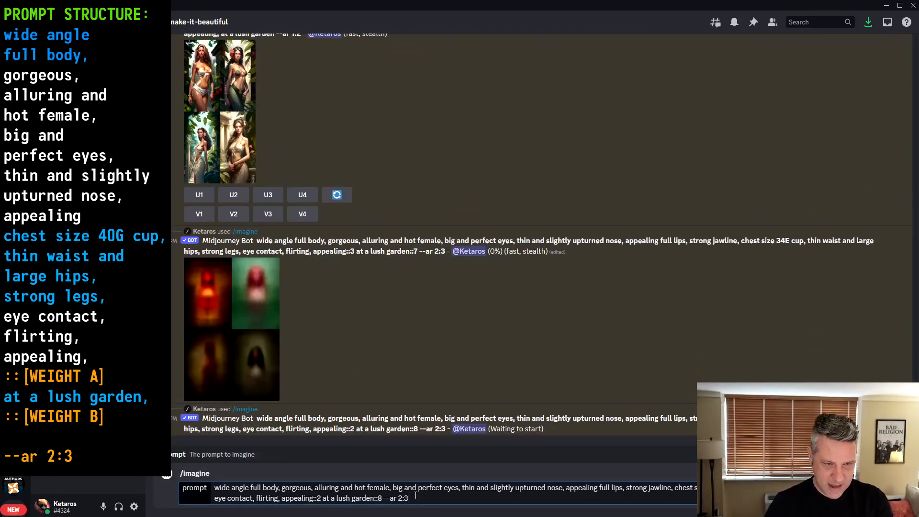
key(BackSpace)
text(6)
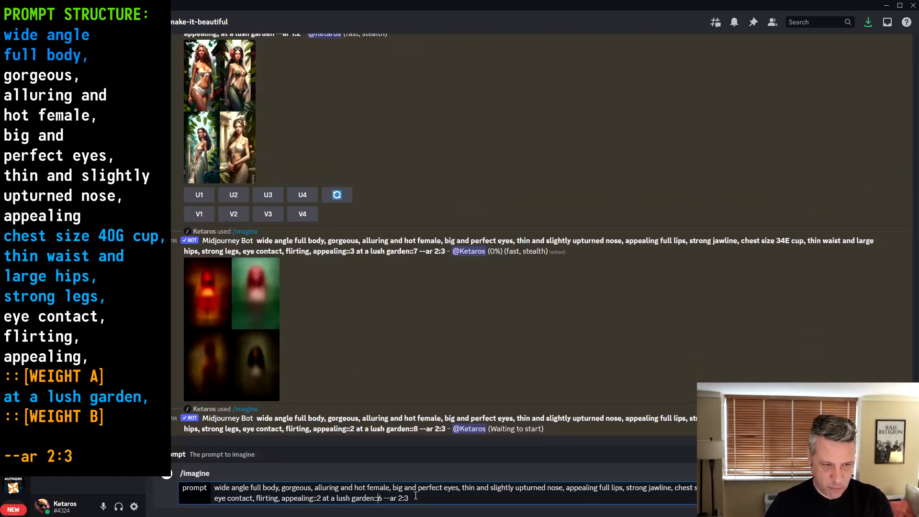
key(BackSpace)
text(4)
key(Return)
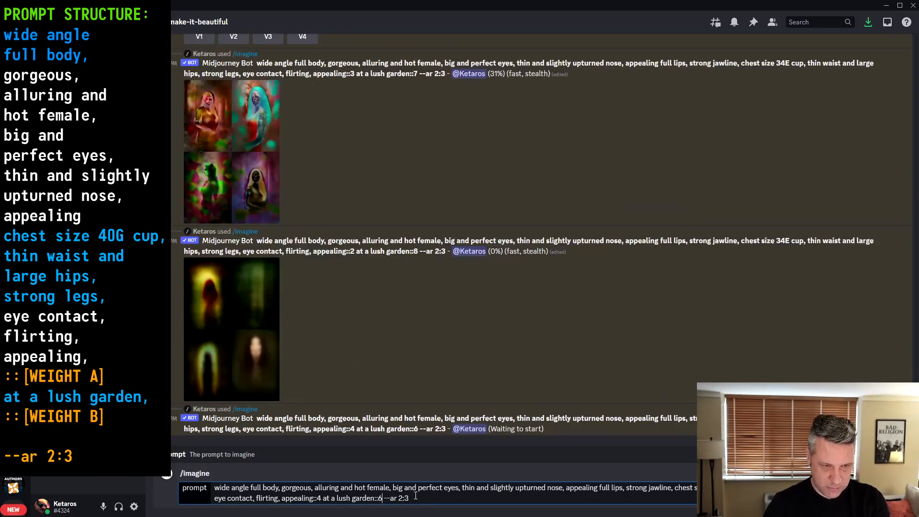
Change the weights to "appealing::1 at a lush garden::9" and submit the prompt at --ar 2:3.
key(BackSpace)
text(91)
key(BackSpace)
key(Left)
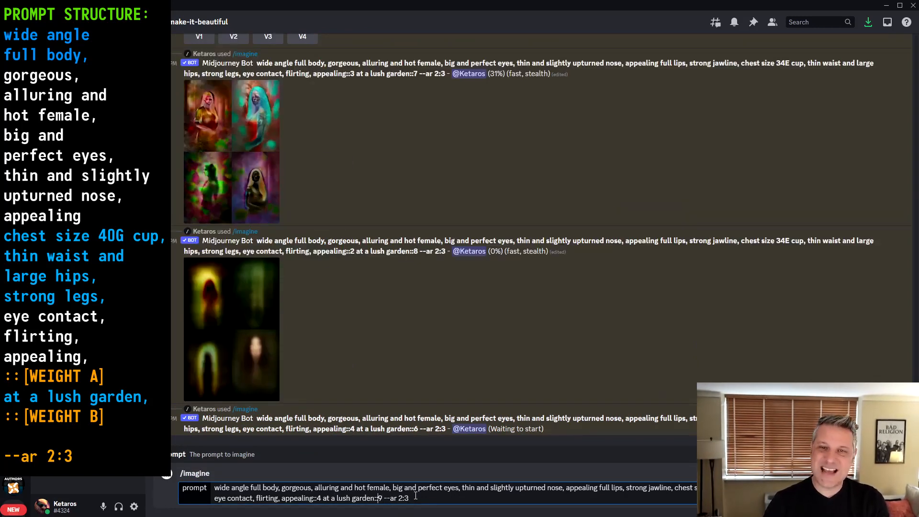
key(Left)
key(Left)
key(Left)
key(Left)
key(Left)
key(Left)
key(Left)
key(Left)
key(Left)
key(Left)
key(Left)
key(Left)
key(Left)
key(Left)
key(BackSpace)
text(1)
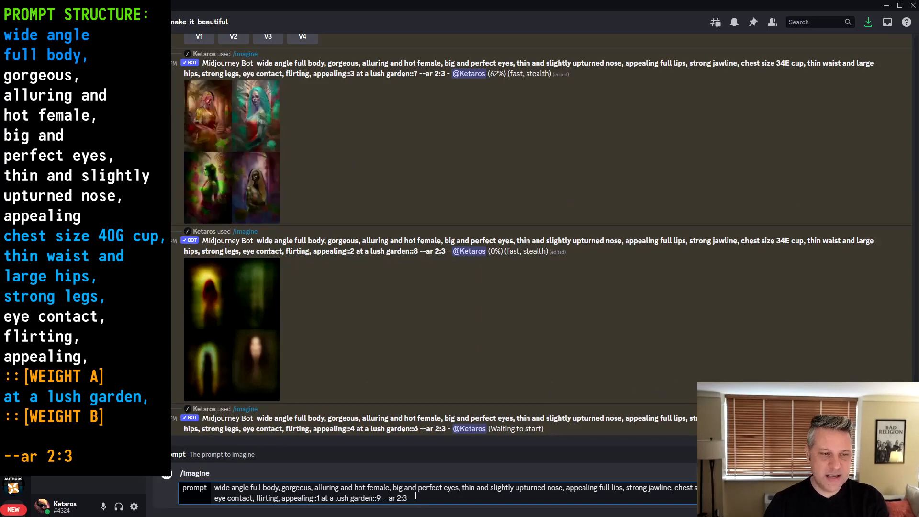
key(Return)
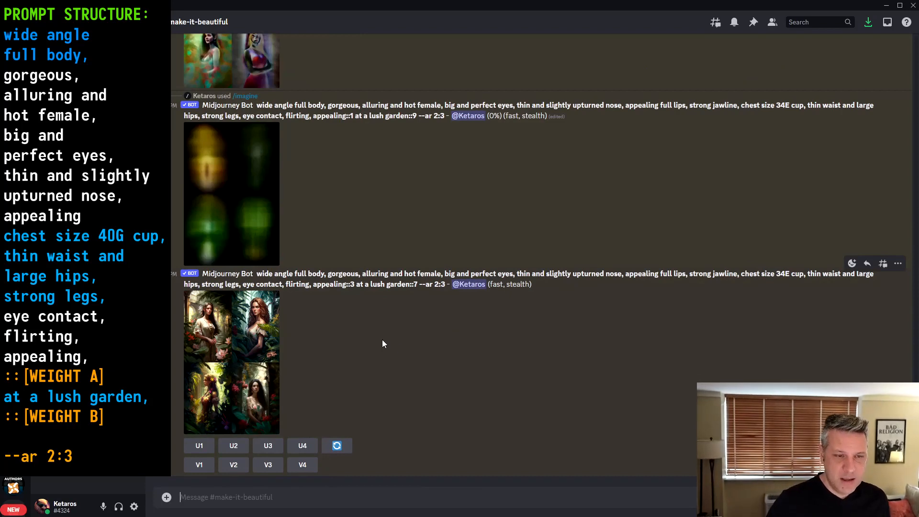
View the 3:7 and 2:8 weighted grids enlarged and reroll the "appealing::2 at a lush garden::8" prompt.
click(264, 337)
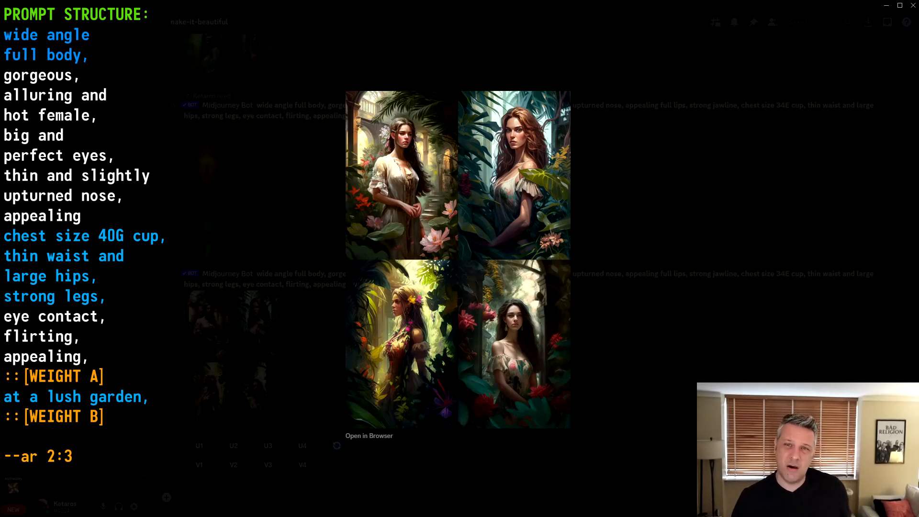
key(Escape)
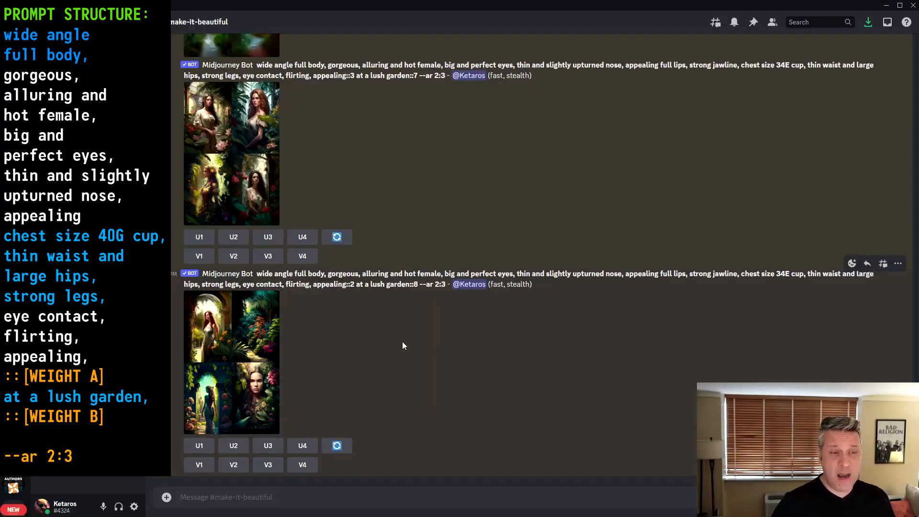
click(237, 363)
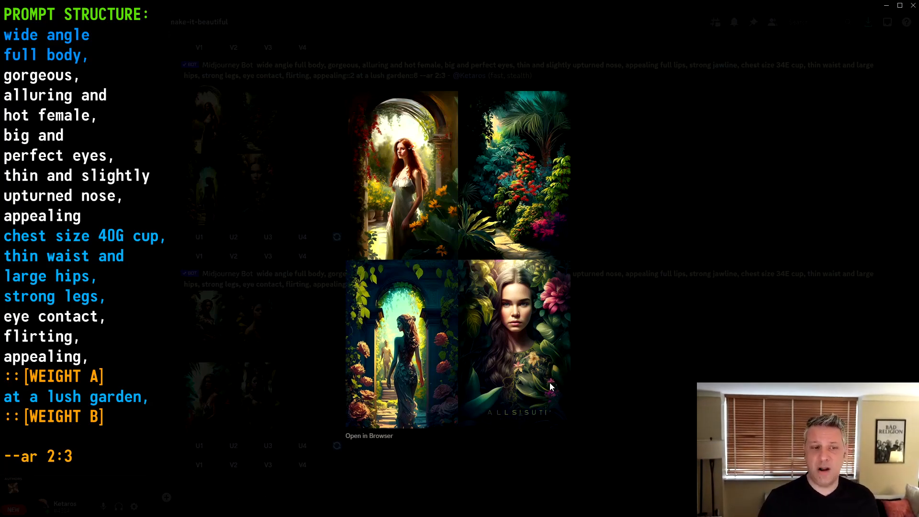
click(294, 373)
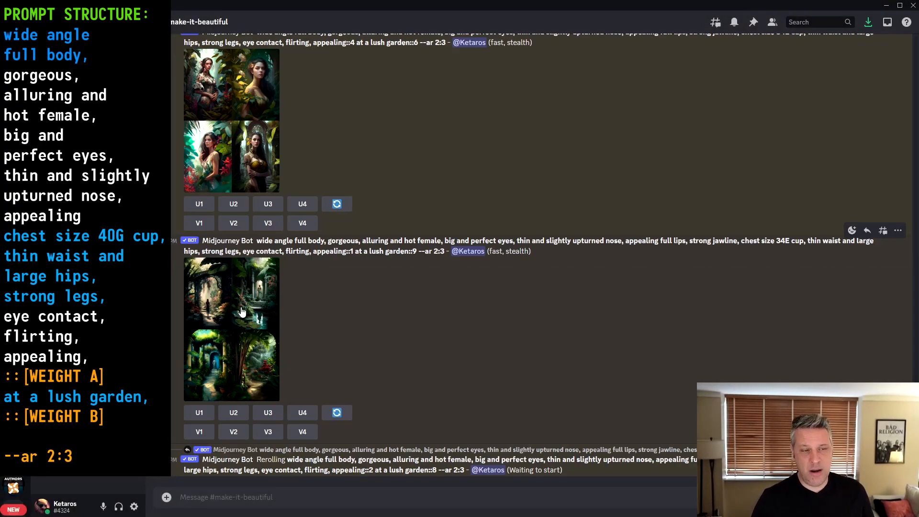
Compare the grids of the 1:9, 3:7, 2:8 and 4:6 weightings at enlarged size.
click(242, 310)
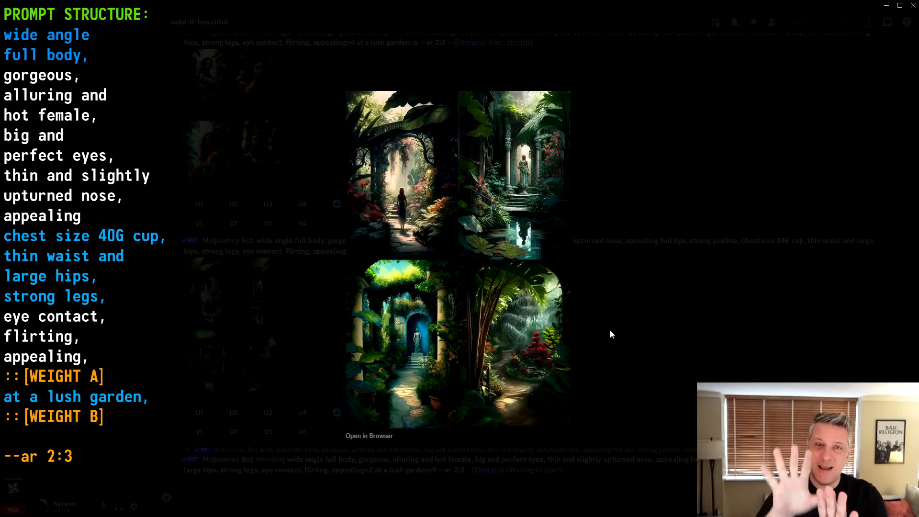
click(572, 277)
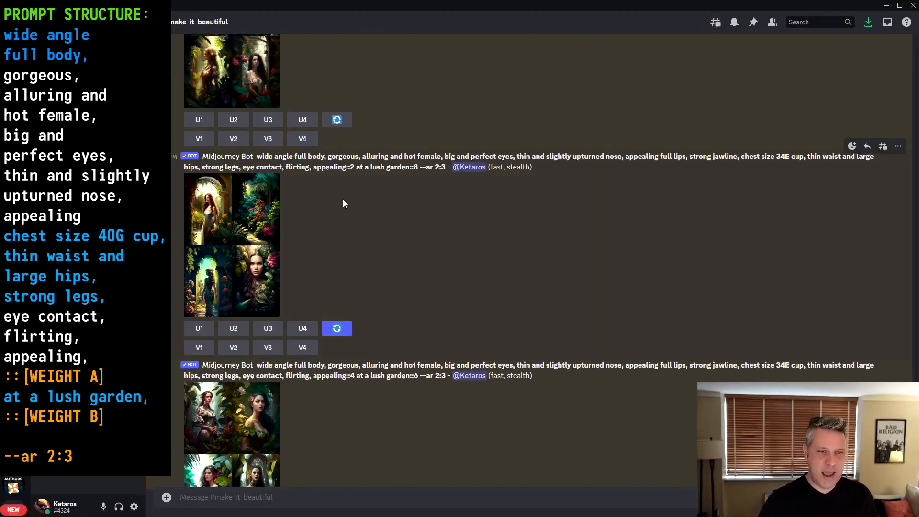
click(229, 393)
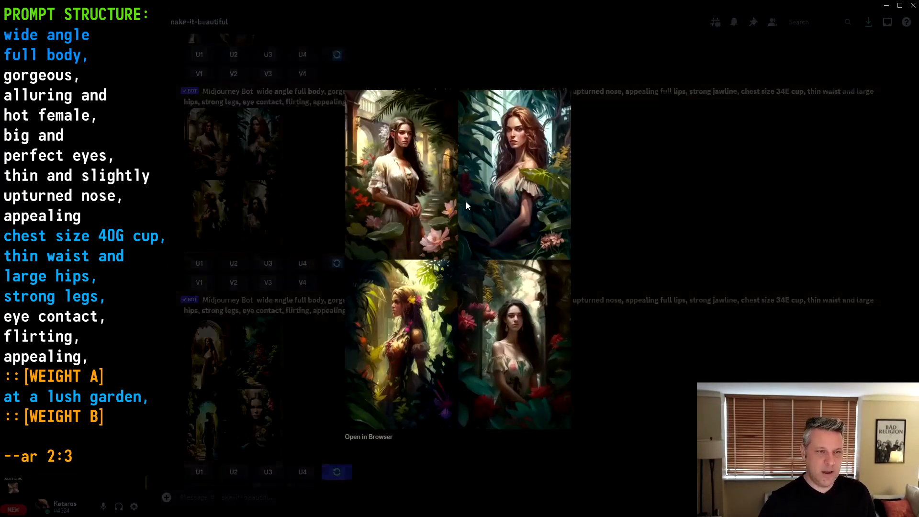
click(633, 201)
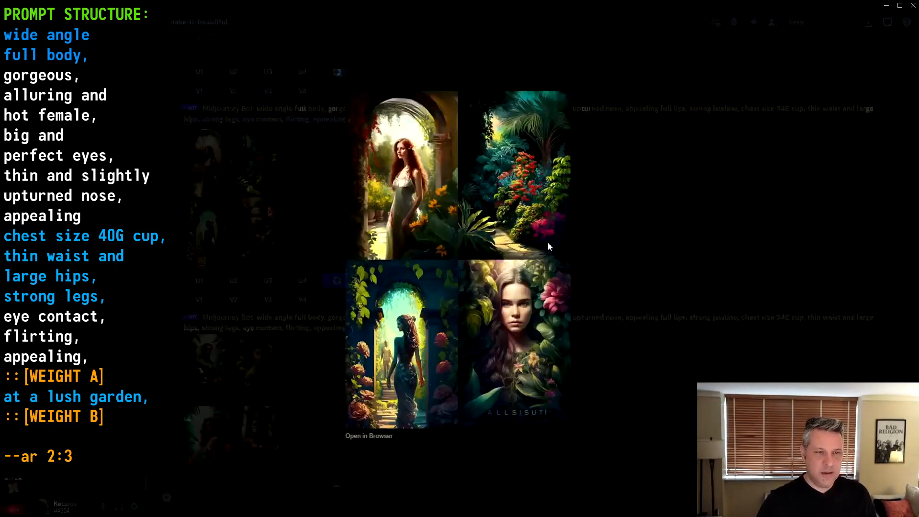
click(550, 325)
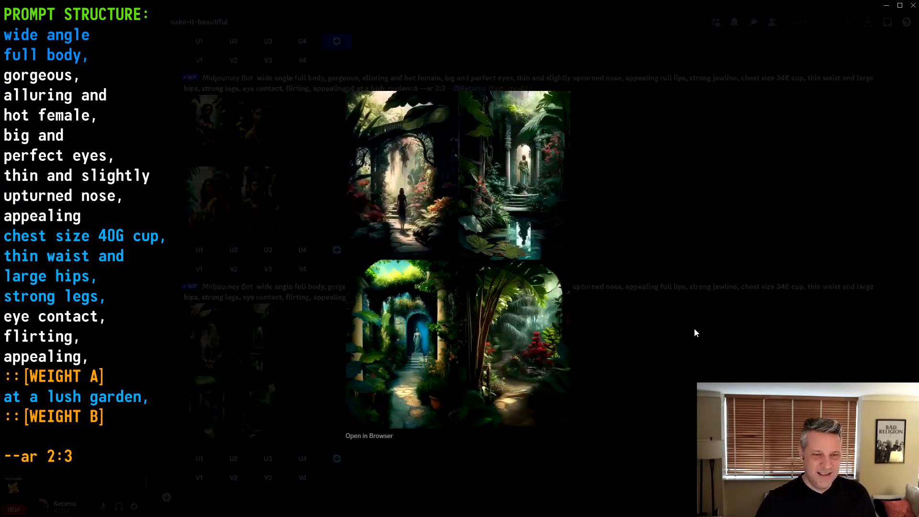
click(694, 329)
scroll(479, 292, up, 2)
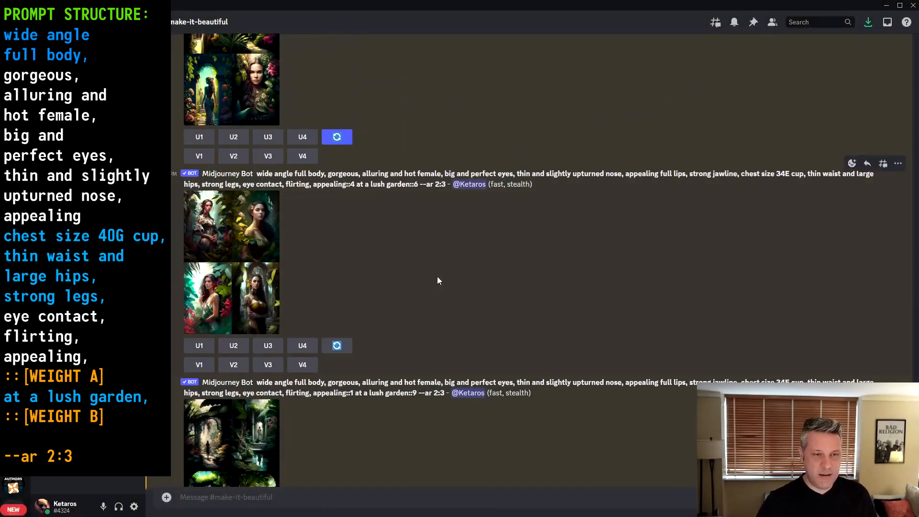
click(249, 241)
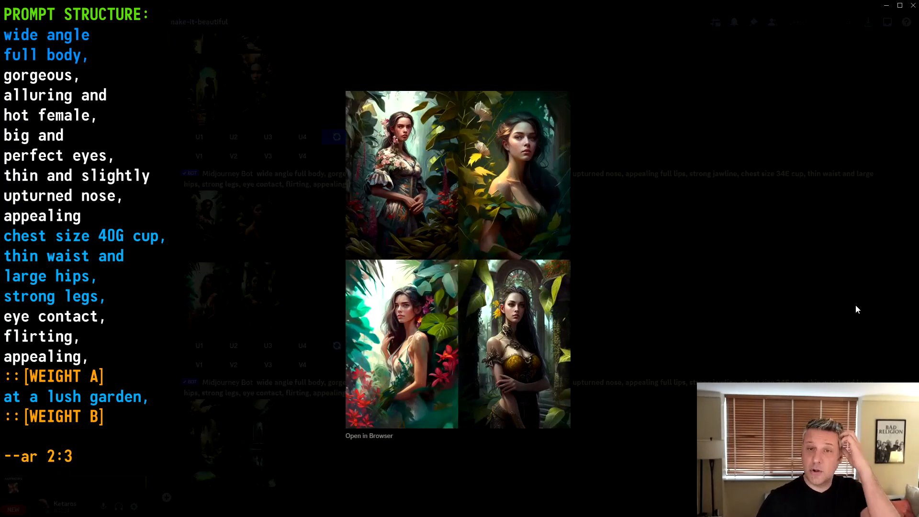
click(719, 278)
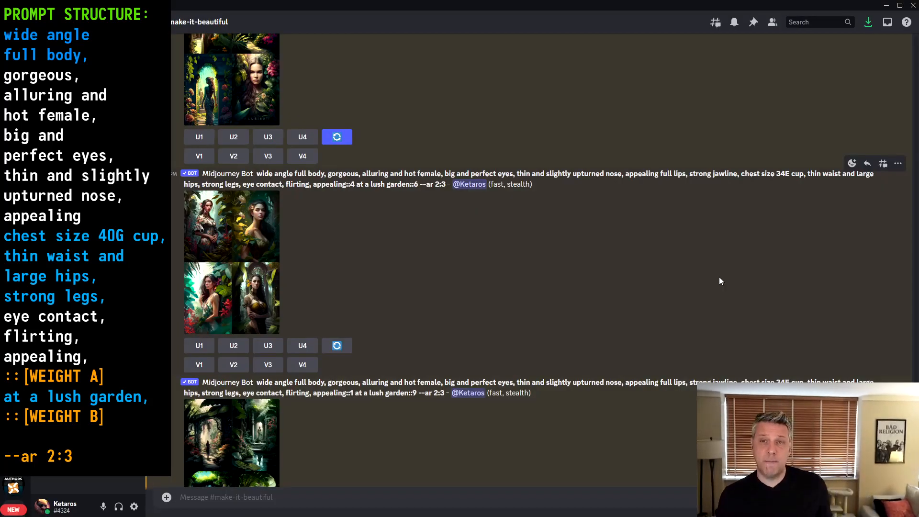